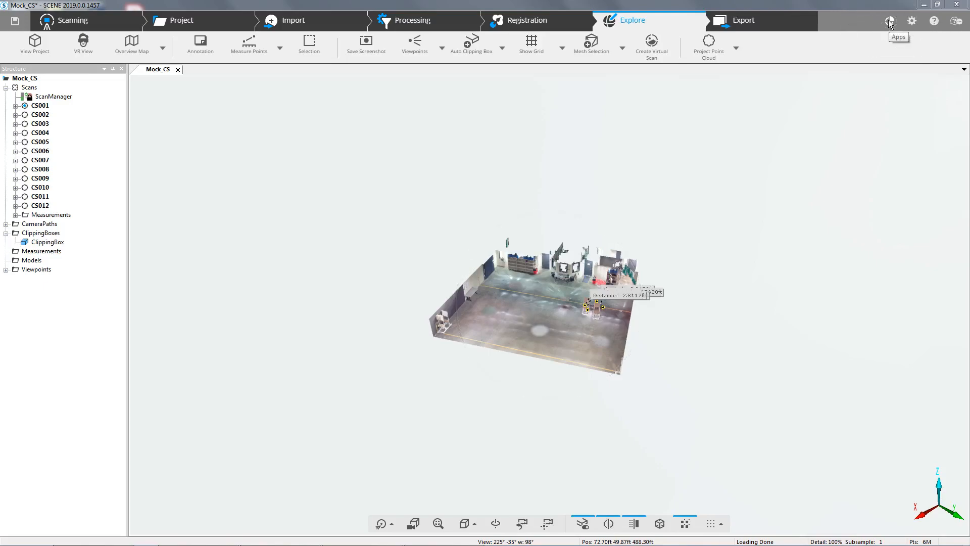
Create a bird's-eye video path for the Mock_CS project, overriding the viewpoints that already exist in the workspace
left_click(890, 23)
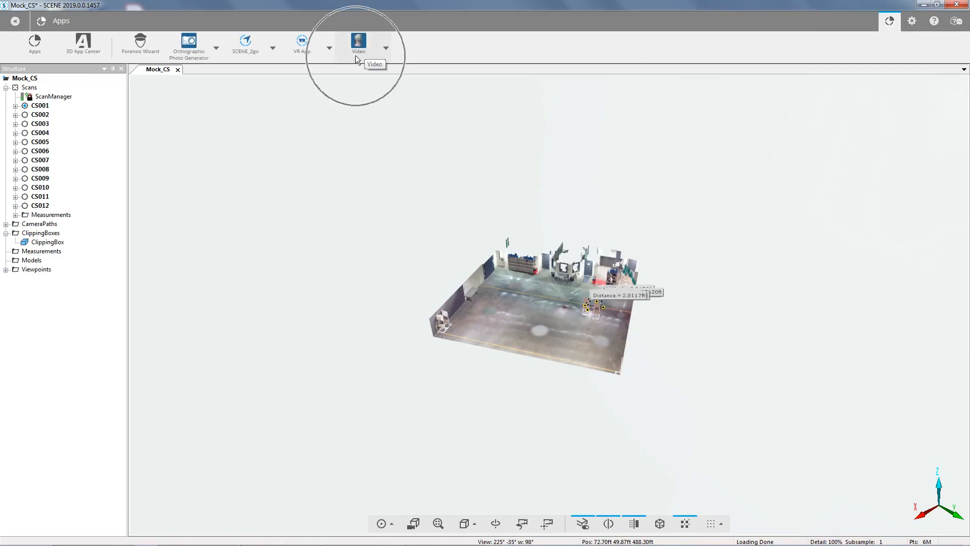
left_click(386, 49)
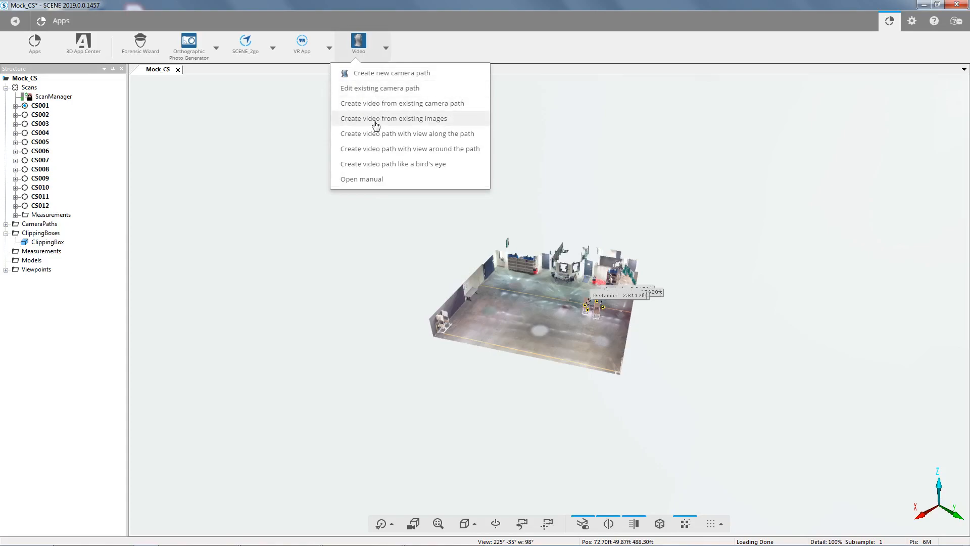
left_click(379, 164)
key("ctrl")
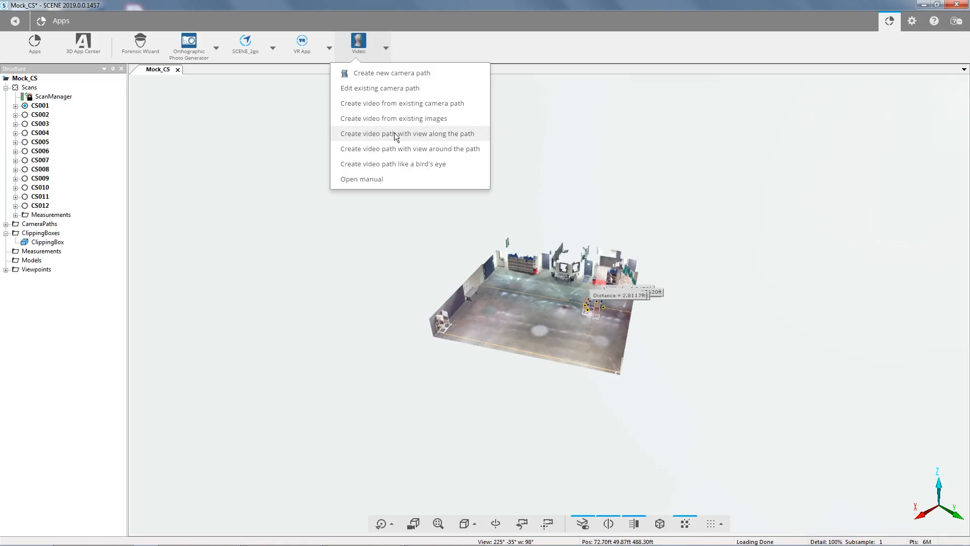
key("ctrl")
key("ctrl")
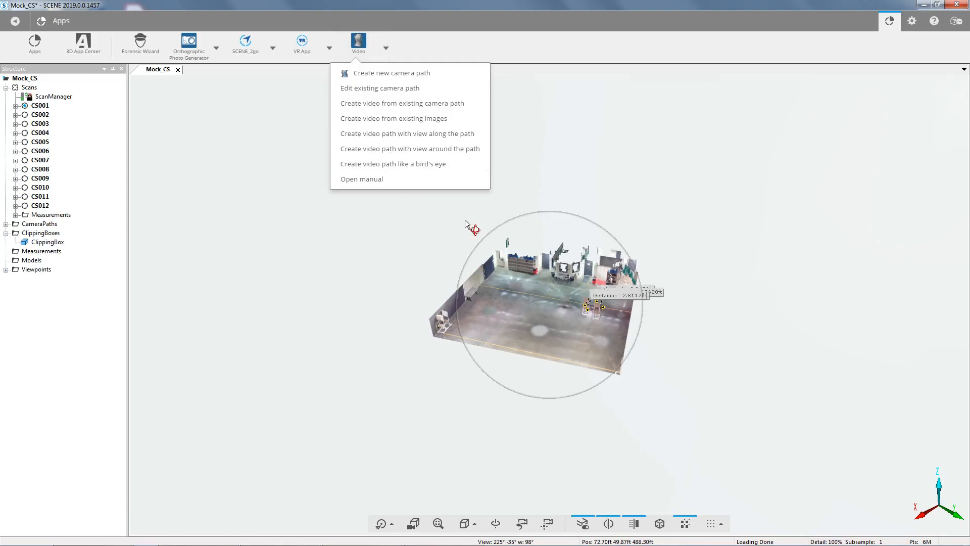
left_click(402, 164)
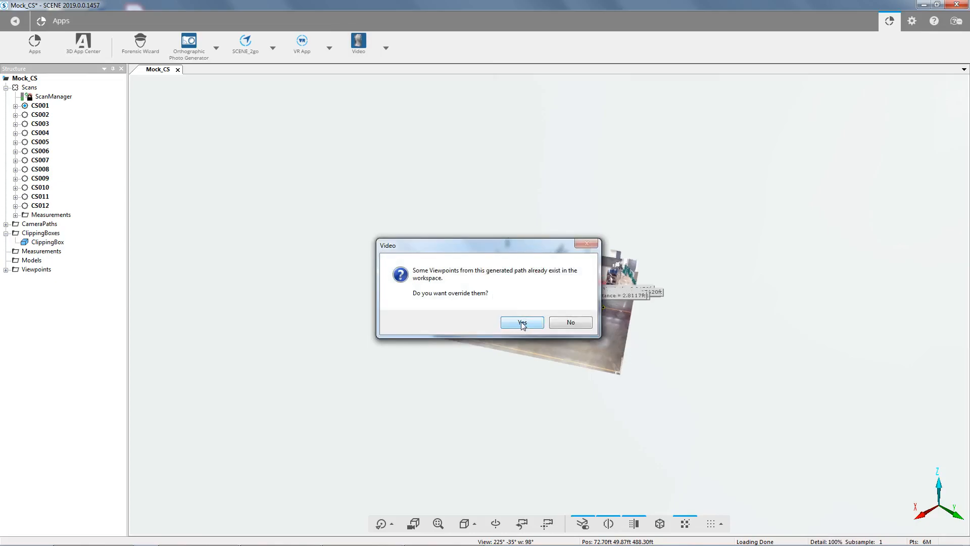
left_click(523, 323)
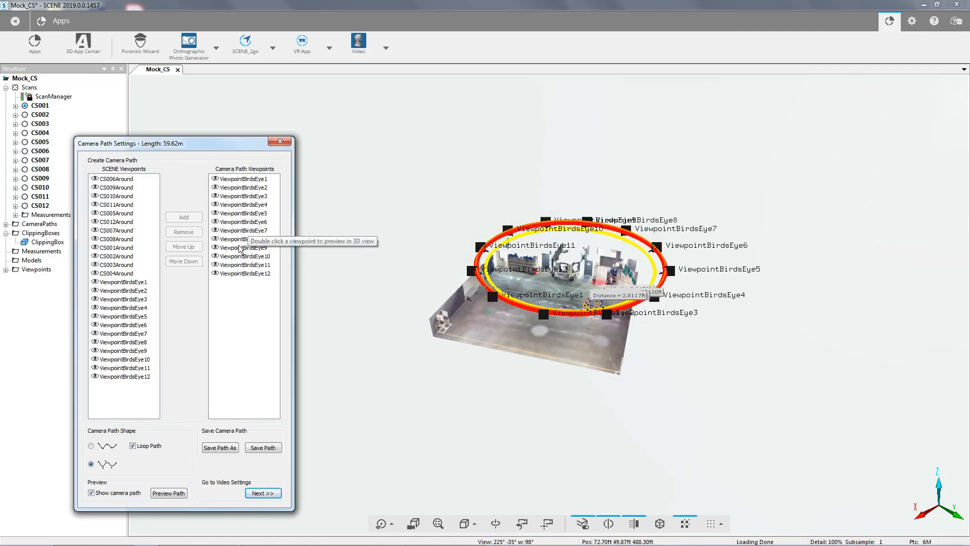
Save the bird's-eye camera path to the workspace under the suggested name
left_click(260, 450)
left_click(261, 449)
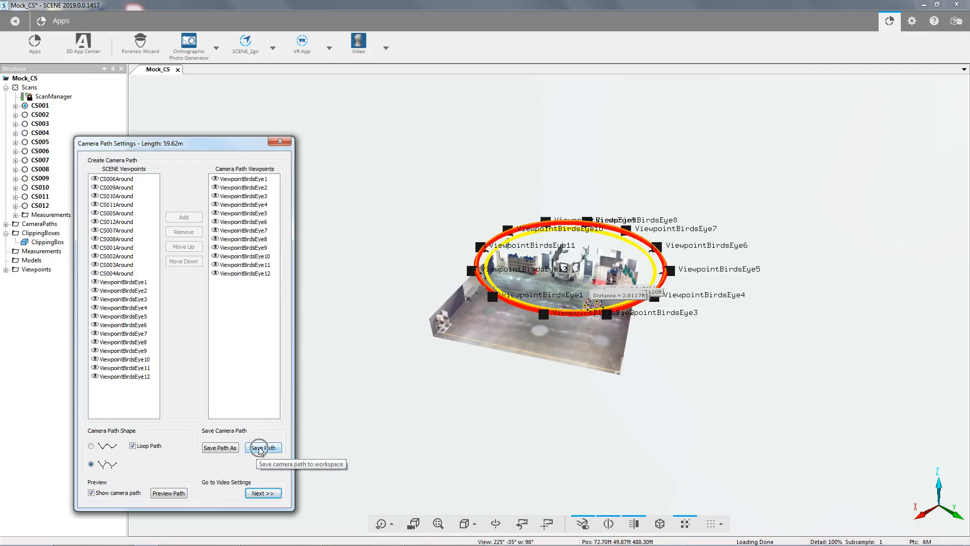
key("ctrl")
key("ctrl")
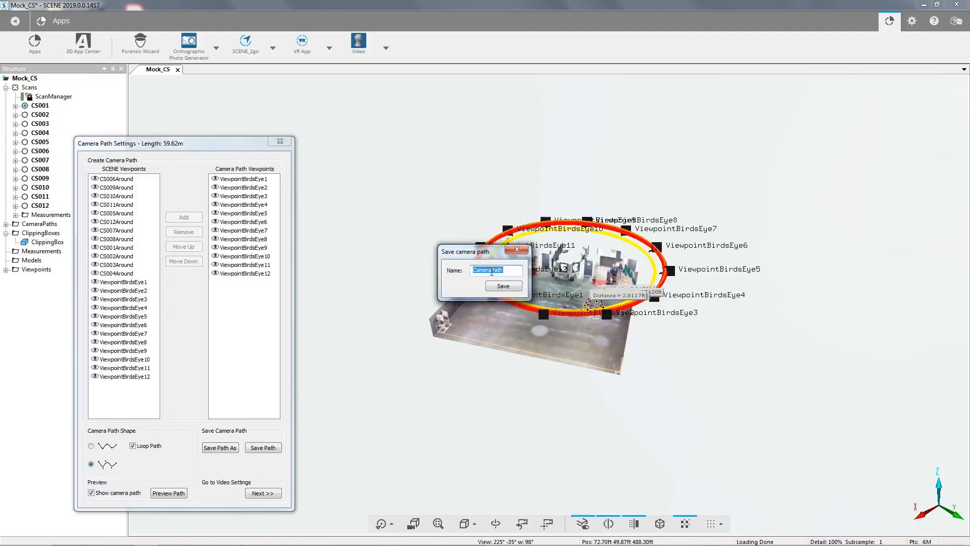
left_click(502, 286)
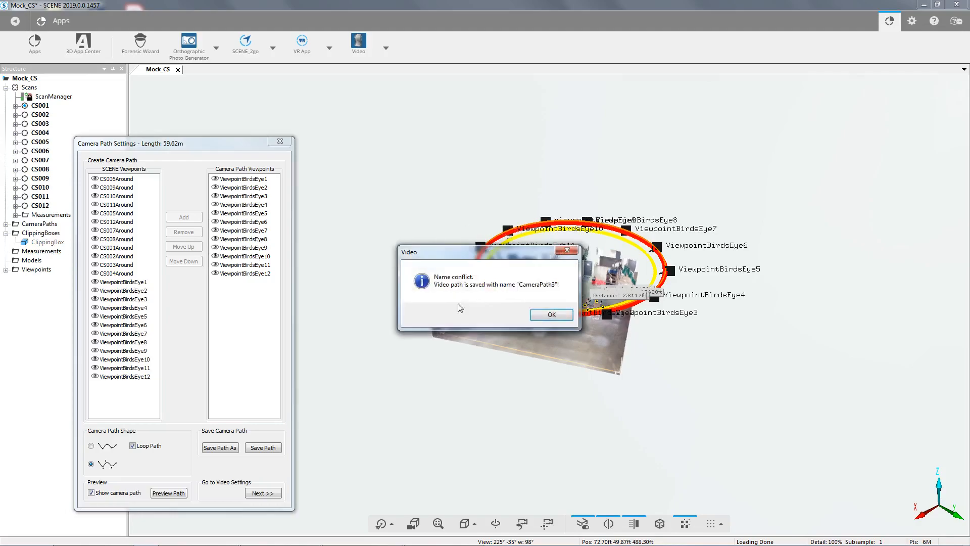
left_click(549, 317)
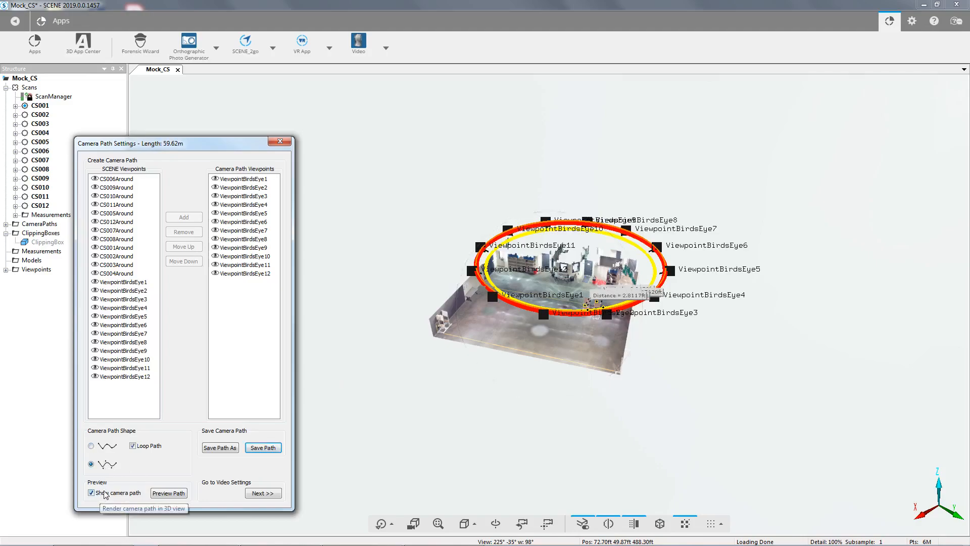
Preview the camera path in the 3D view by playing it through once, and close the preview
left_click(167, 495)
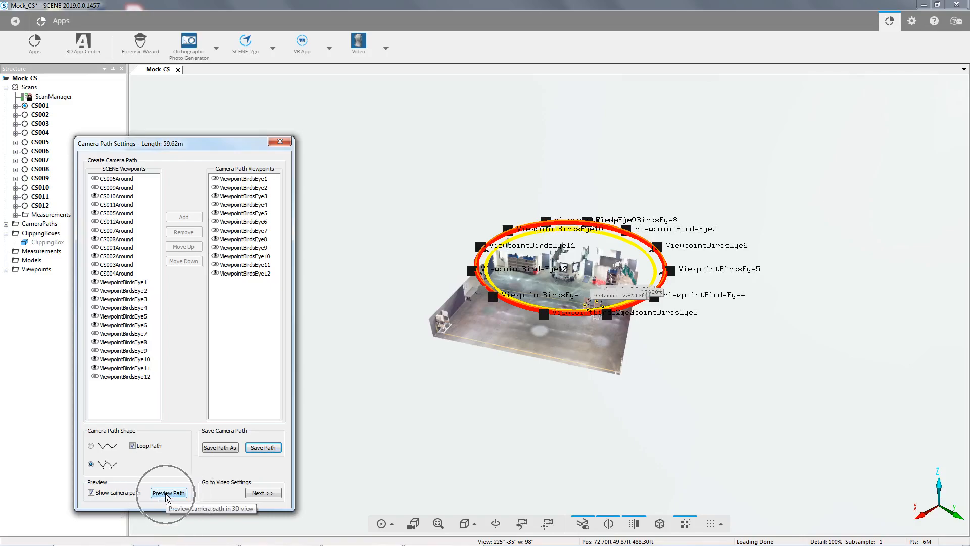
left_click(167, 494)
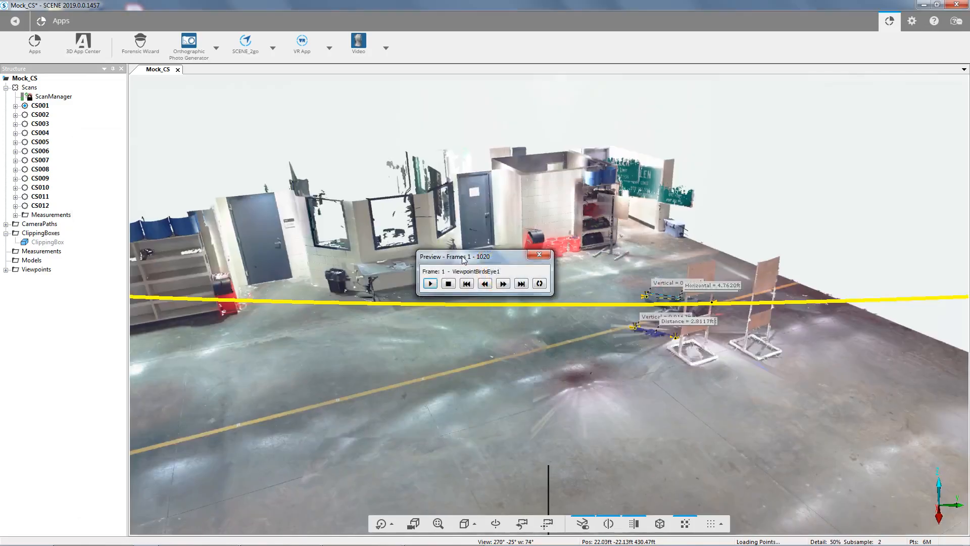
left_click_drag(463, 259, 255, 379)
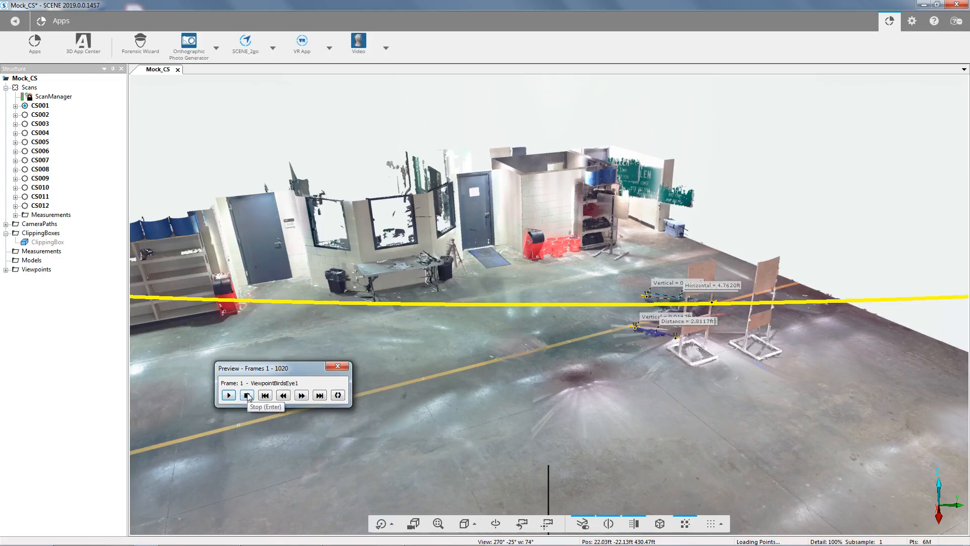
left_click(265, 395)
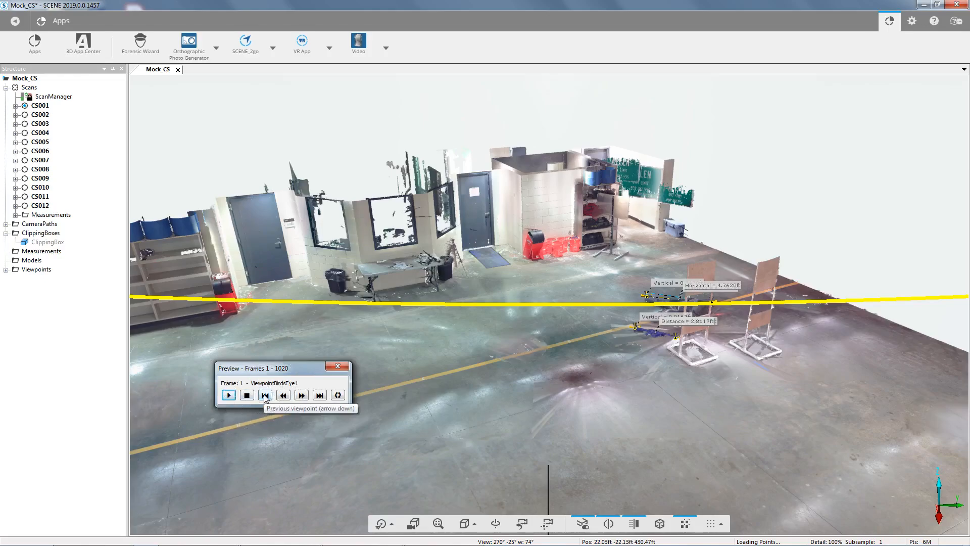
left_click(265, 396)
left_click(286, 395)
left_click(286, 396)
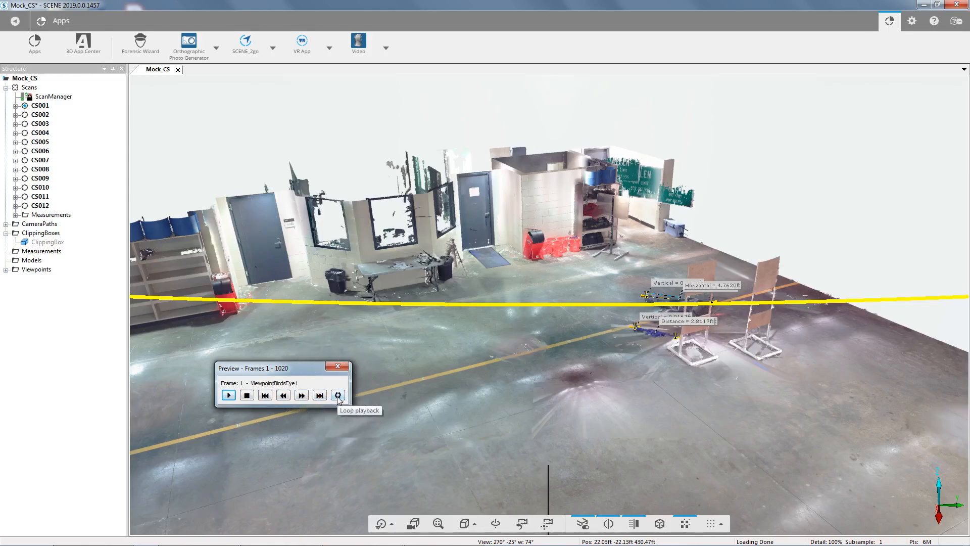
left_click(228, 395)
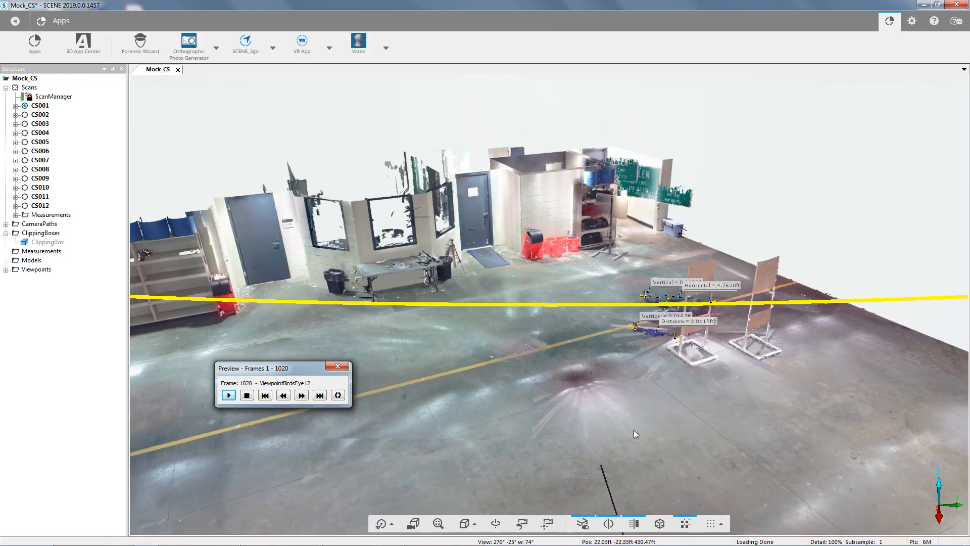
left_click(338, 367)
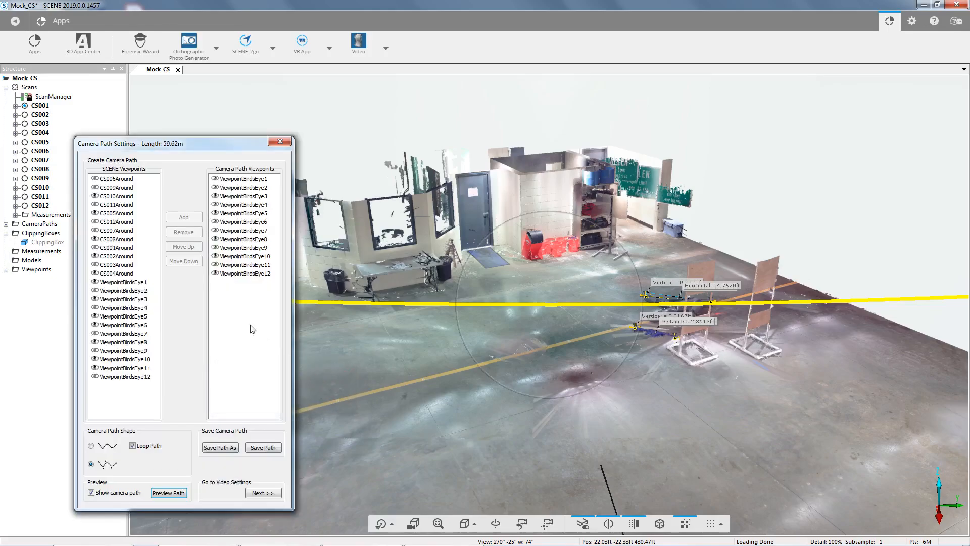
Proceed from the camera path settings to the video settings
key("ctrl")
key("ctrl")
key("ctrl")
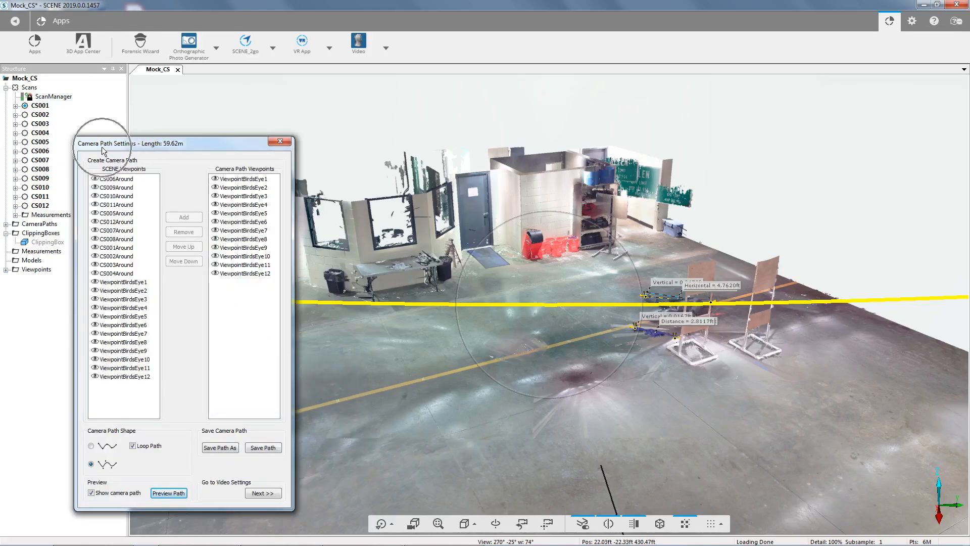
left_click(260, 494)
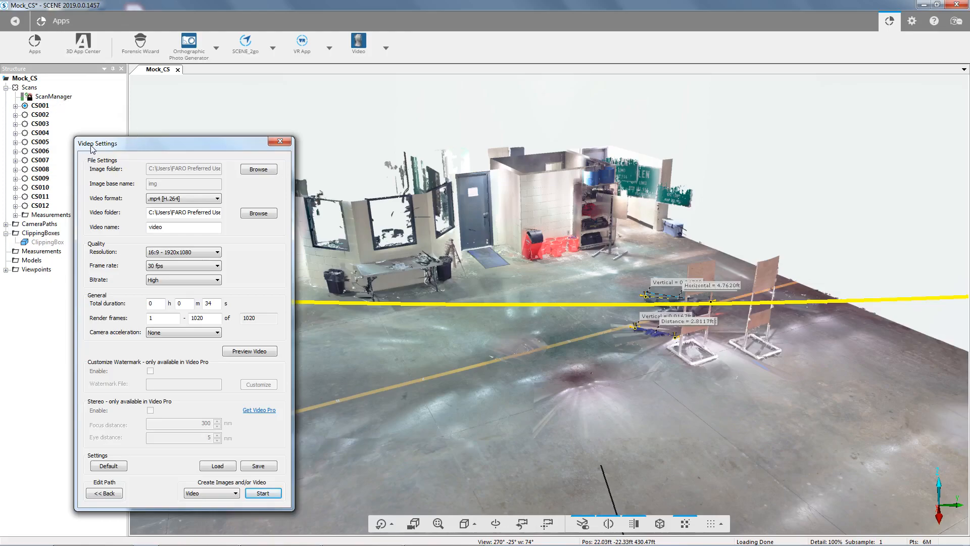
key("ctrl")
key("ctrl")
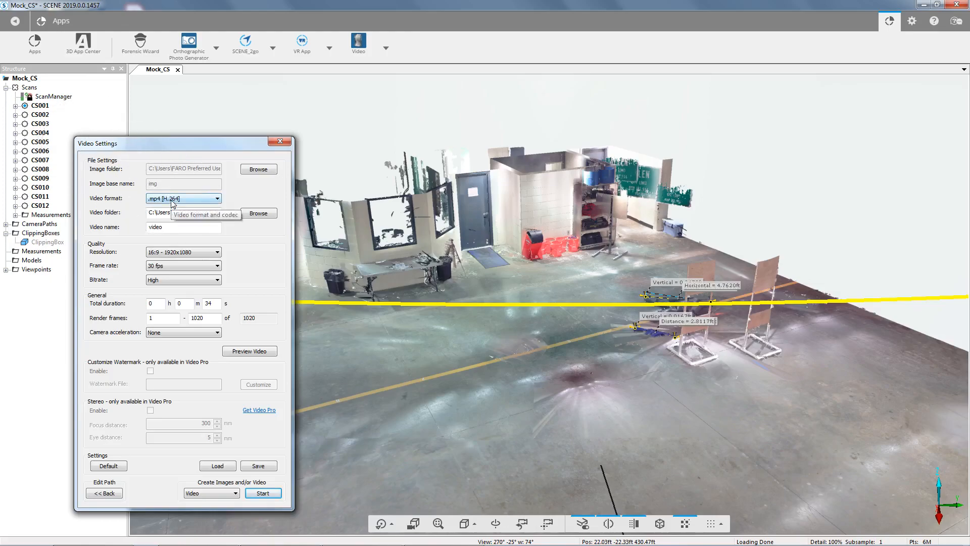
Examine the video file settings: the available formats, the destination folder choices and the video name, leaving them as they are
left_click(171, 200)
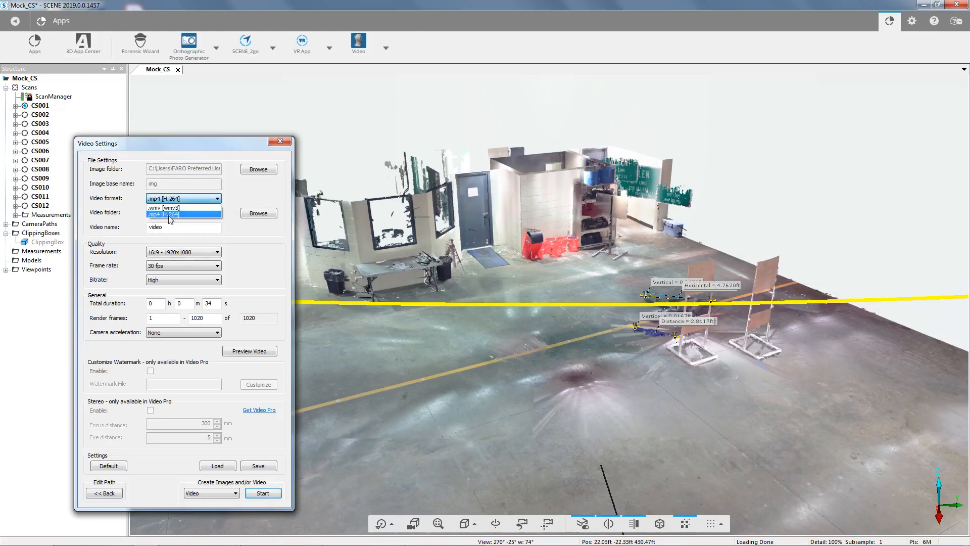
key("Up")
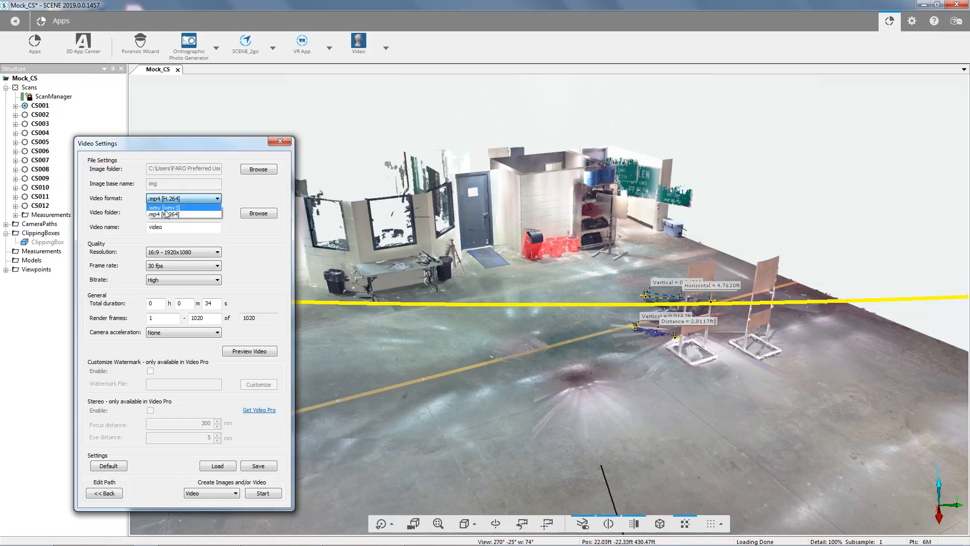
key("Escape")
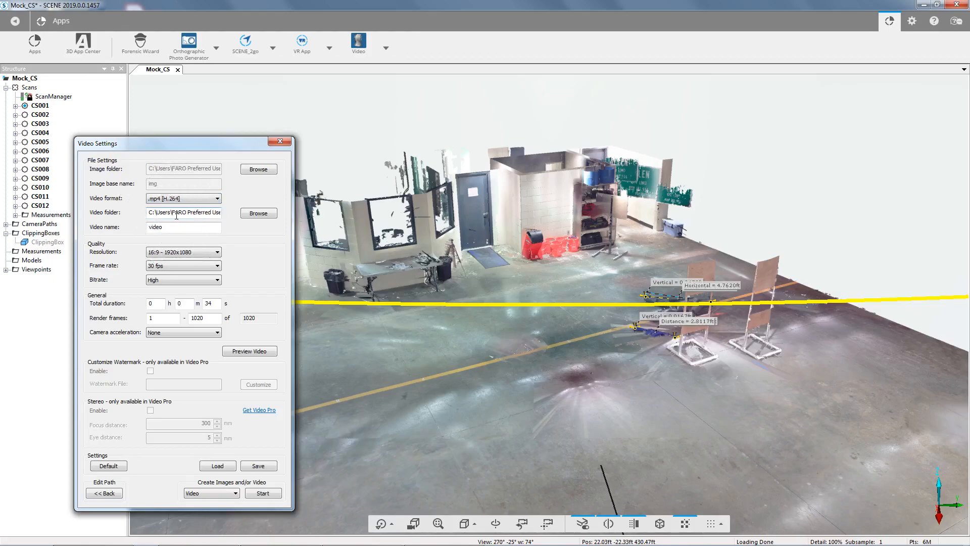
left_click(172, 214)
left_click(255, 214)
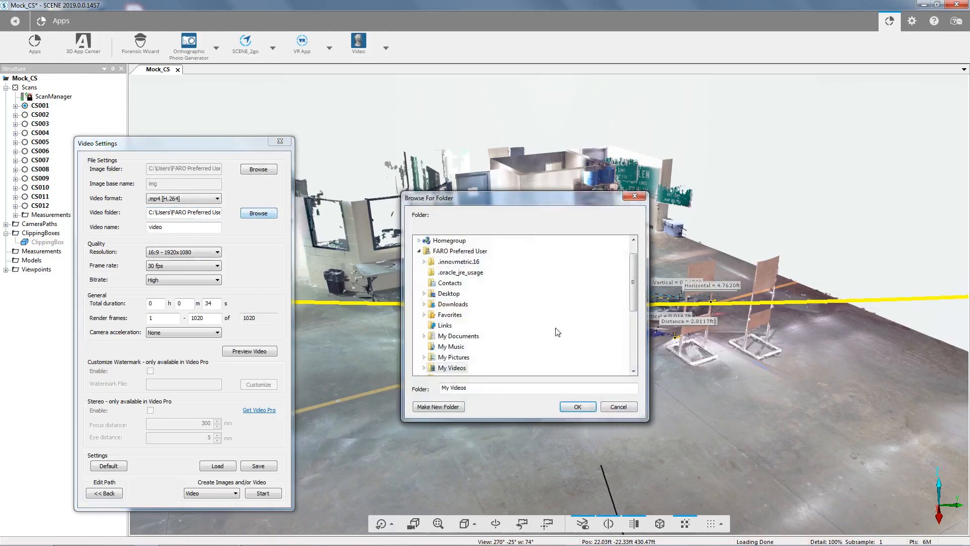
mouse_move(630, 298)
left_mouse_down()
mouse_move(630, 321)
mouse_move(635, 272)
mouse_move(636, 293)
left_mouse_up()
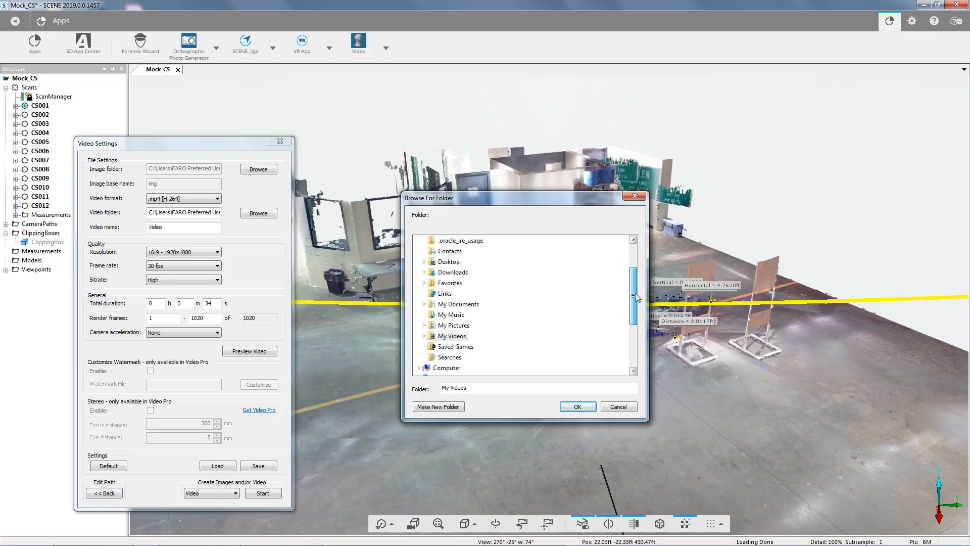
left_click_drag(633, 282, 633, 258)
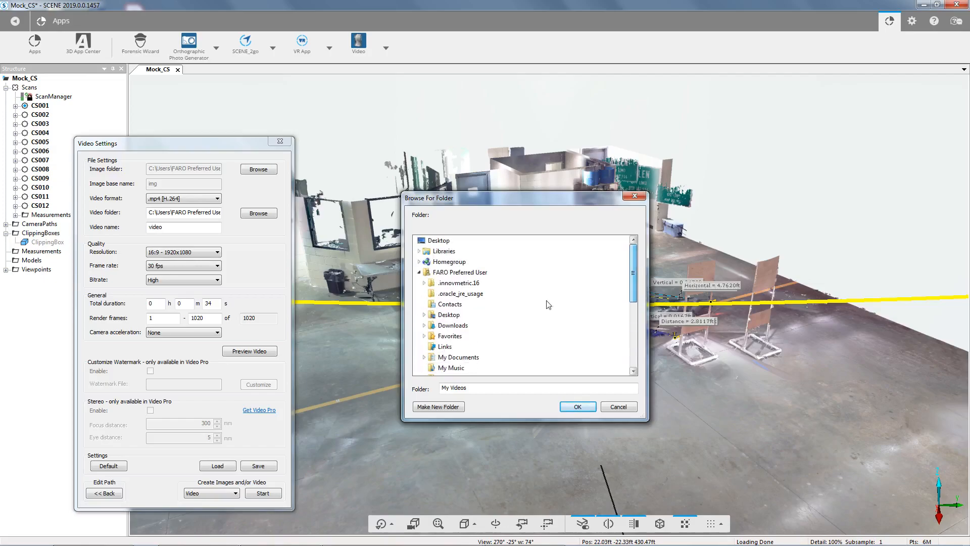
left_click(618, 407)
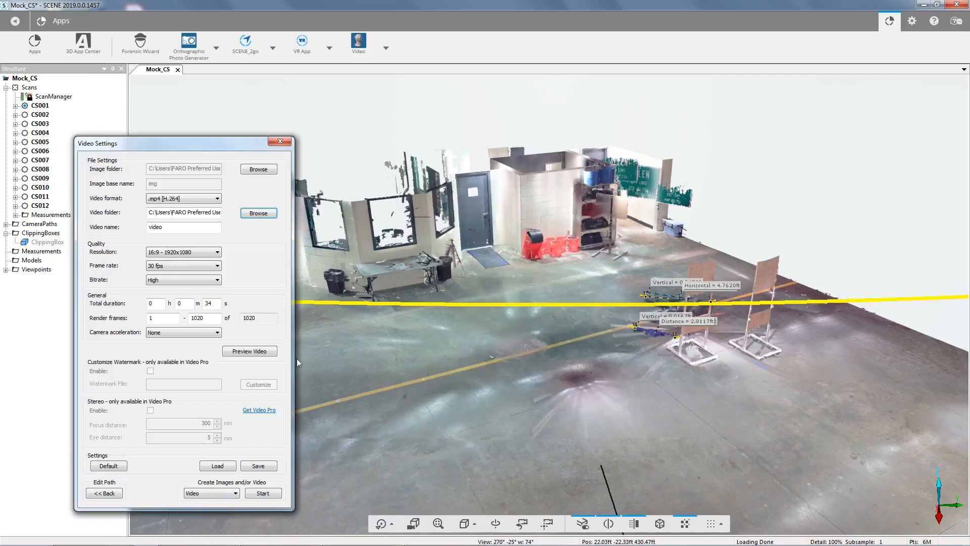
left_click(164, 227)
left_click(162, 227)
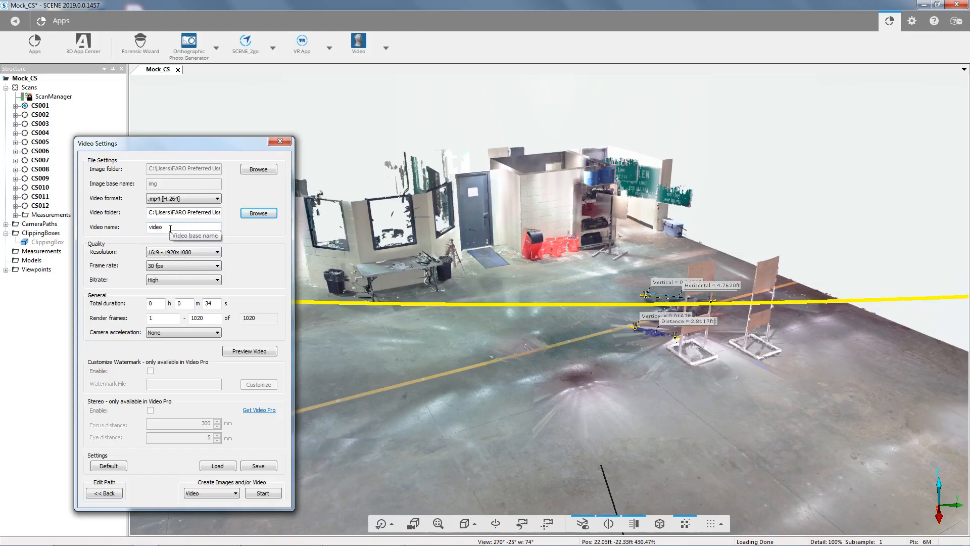
left_click(161, 227)
left_click(162, 227)
left_click(161, 227)
left_click(161, 227)
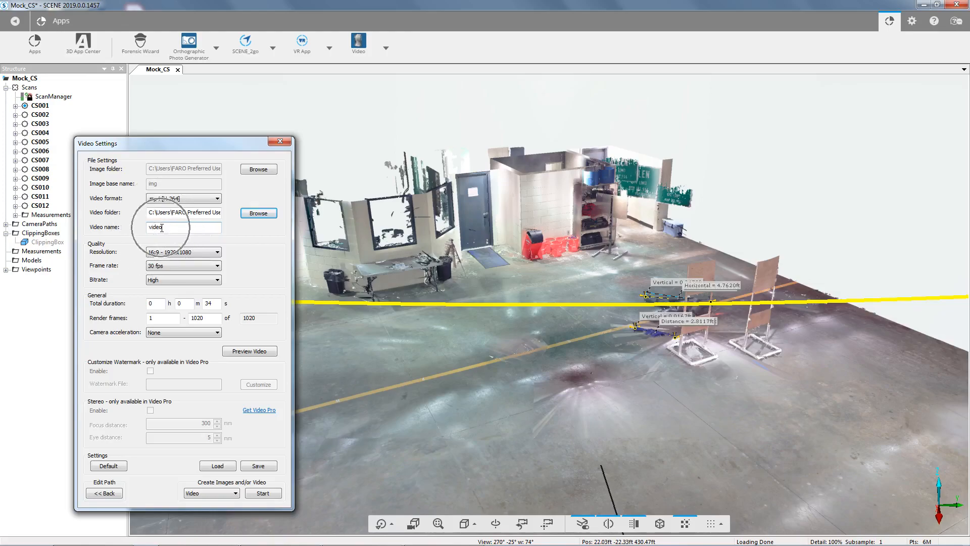
Examine the available resolution, frame rate and bitrate options for the video's quality, keeping the current choices
left_click(102, 251)
left_click(154, 253)
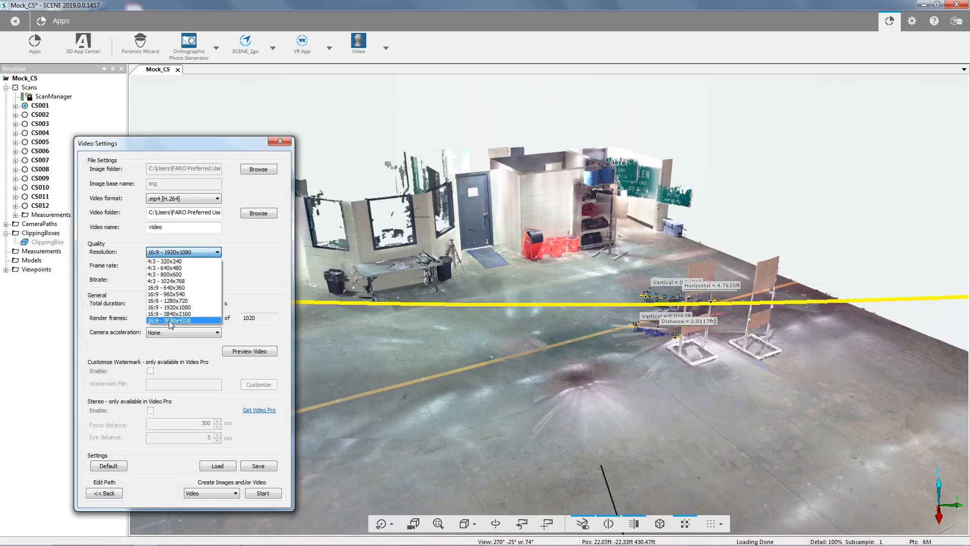
left_click(177, 253)
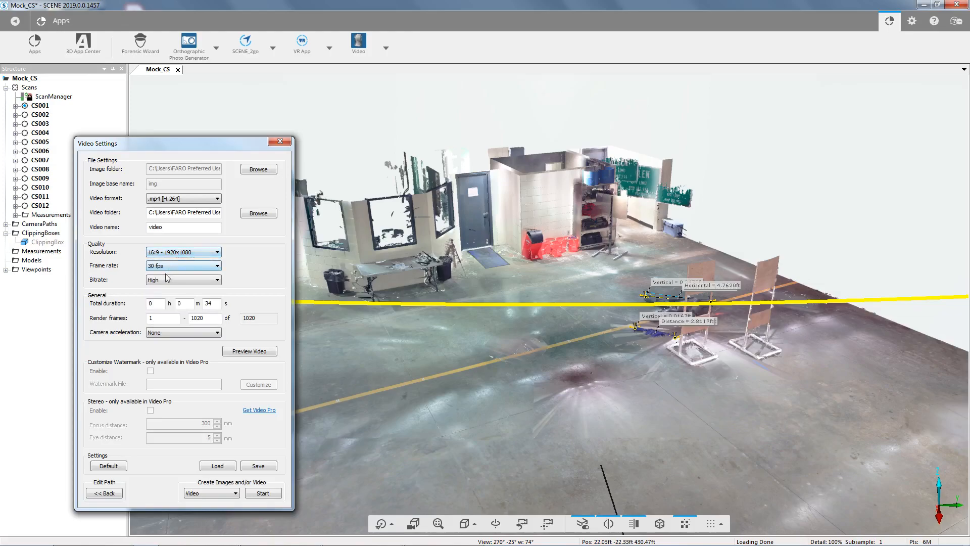
left_click(166, 266)
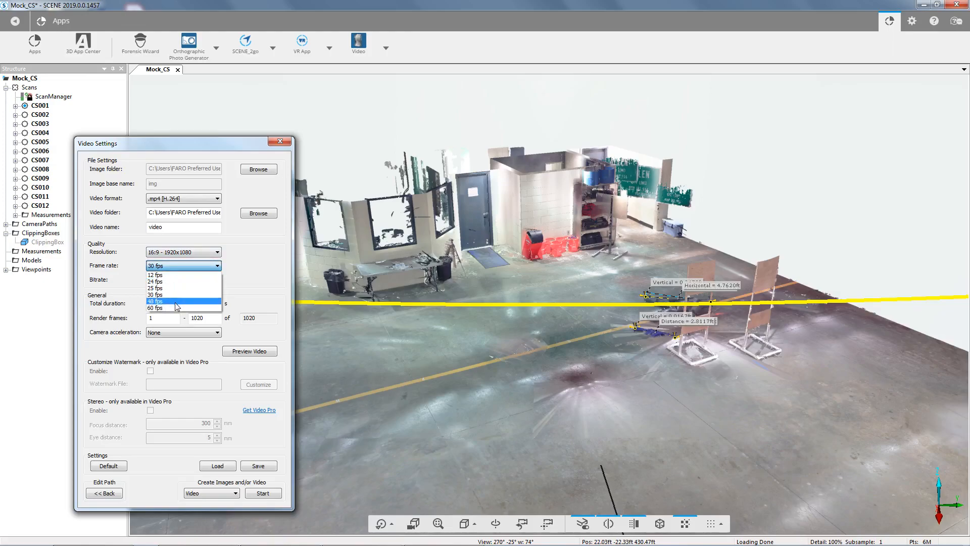
left_click(173, 265)
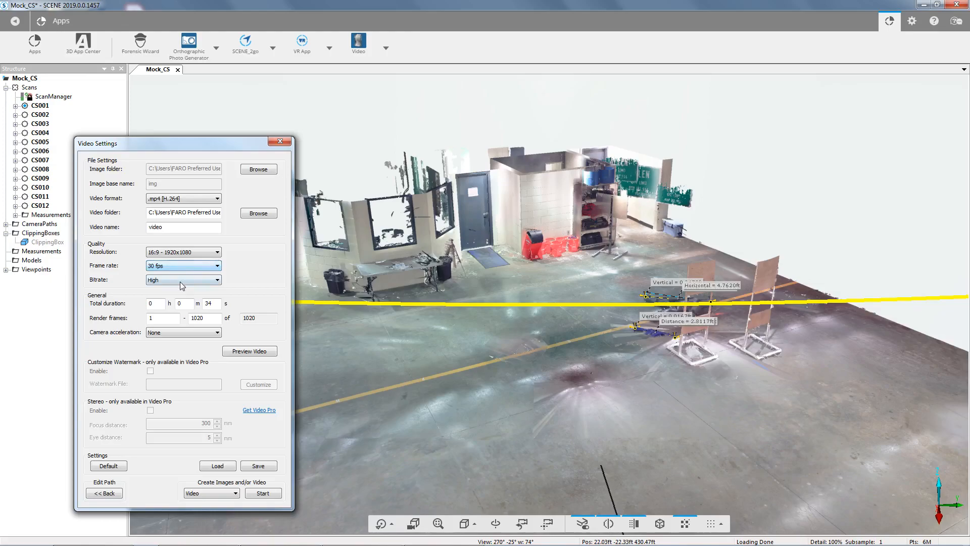
left_click(176, 281)
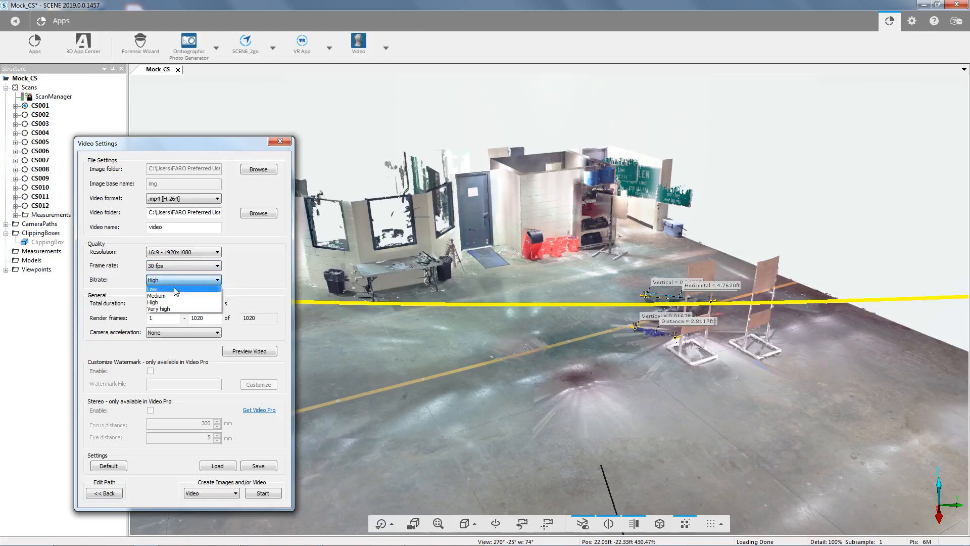
left_click(174, 281)
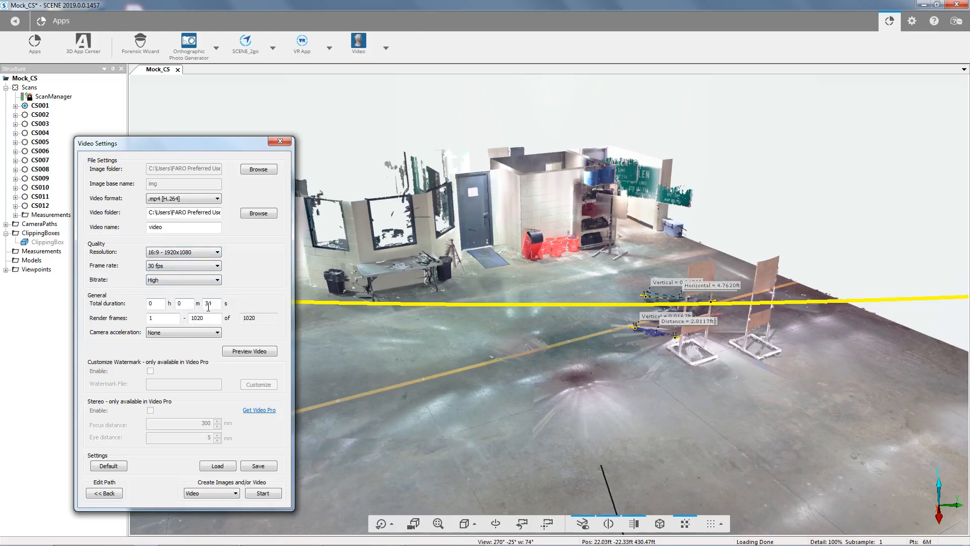
Examine the video's total duration setting, the option to preview it with these settings, and the control that starts rendering
key("ctrl")
key("ctrl")
key("ctrl")
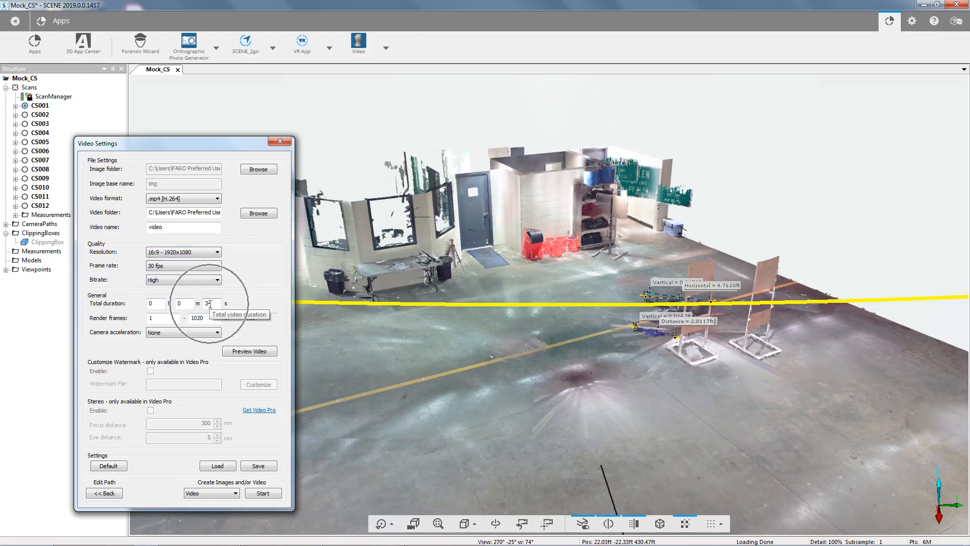
key("ctrl")
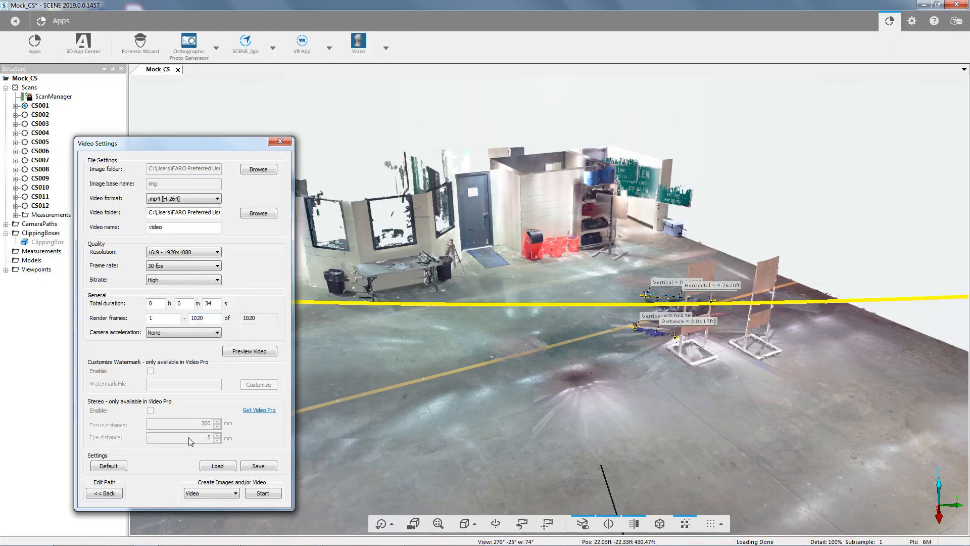
key("ctrl")
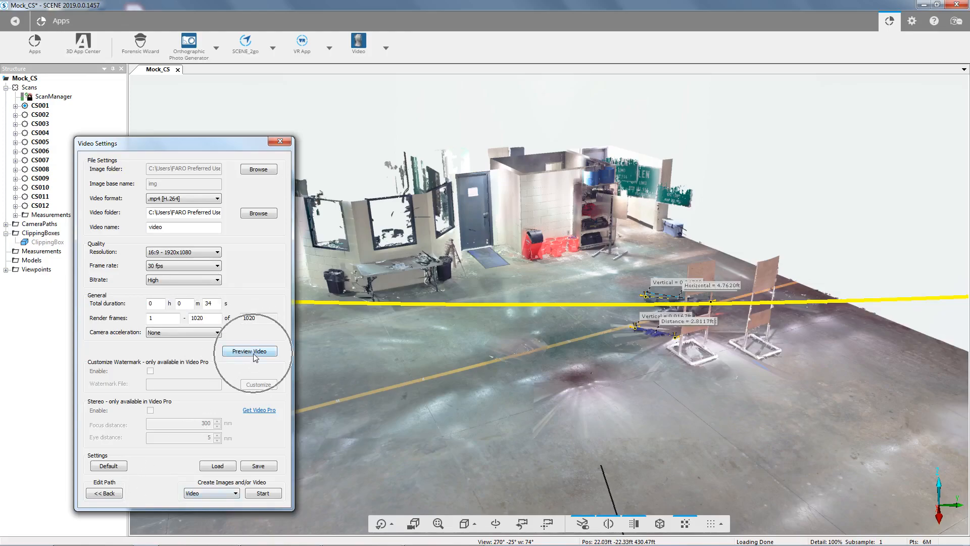
key("ctrl")
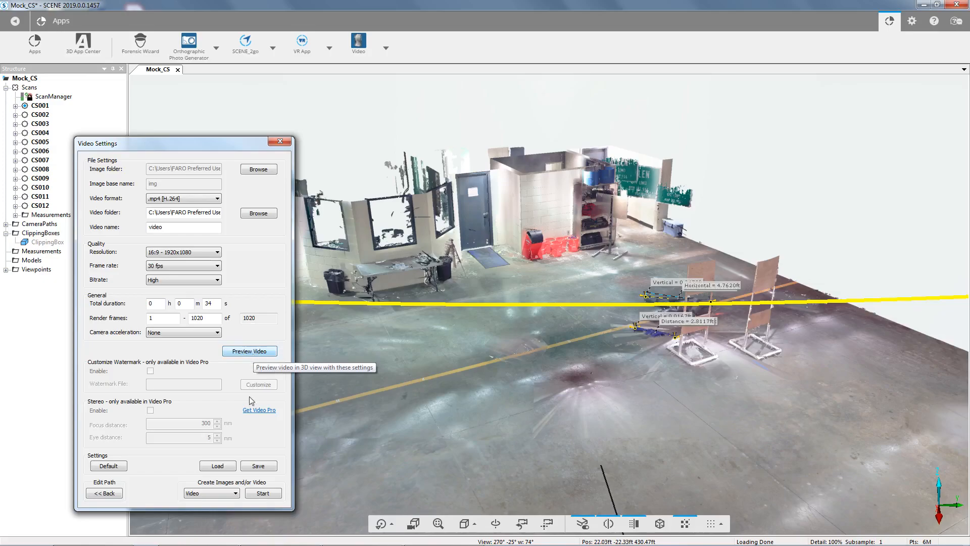
key("ctrl")
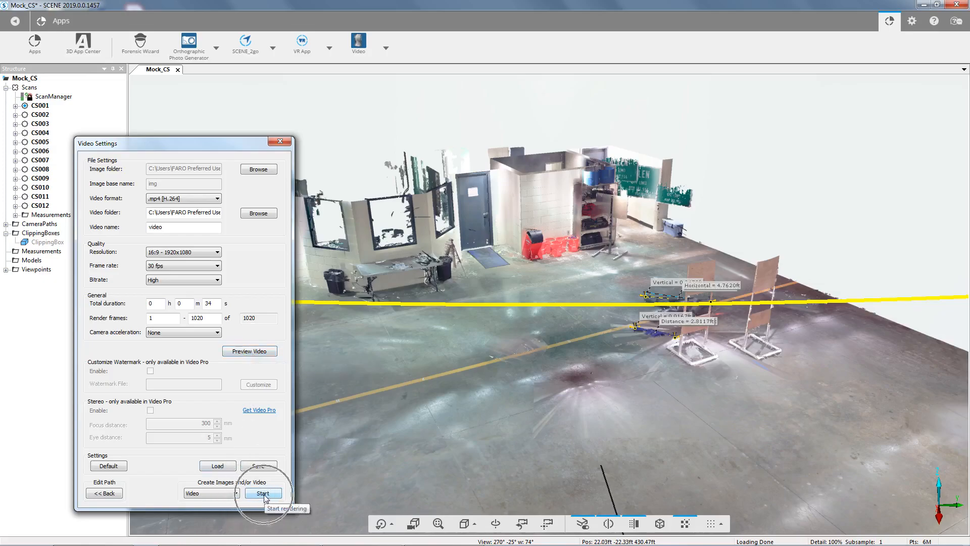
Examine the creation modes for rendering images and/or video, keeping Video as the output
key("ctrl")
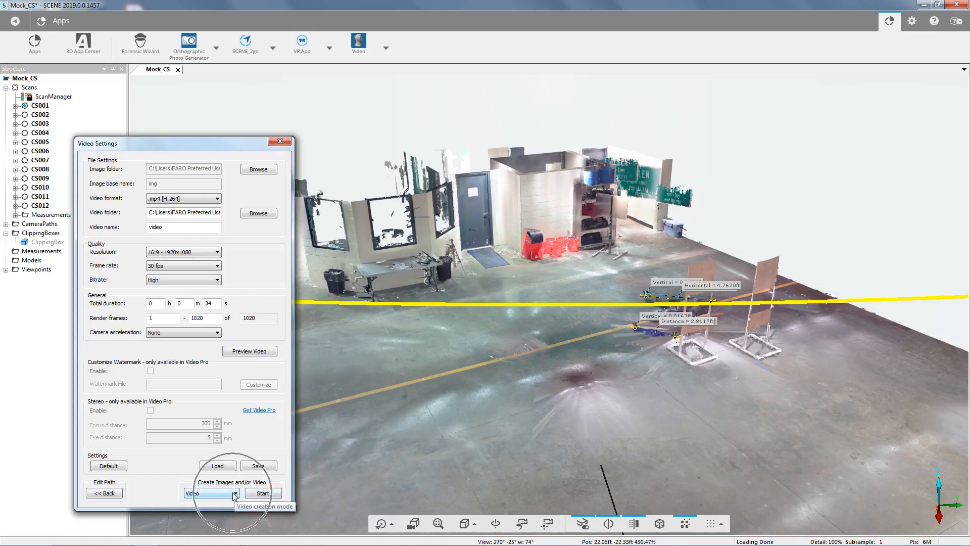
left_click(235, 494)
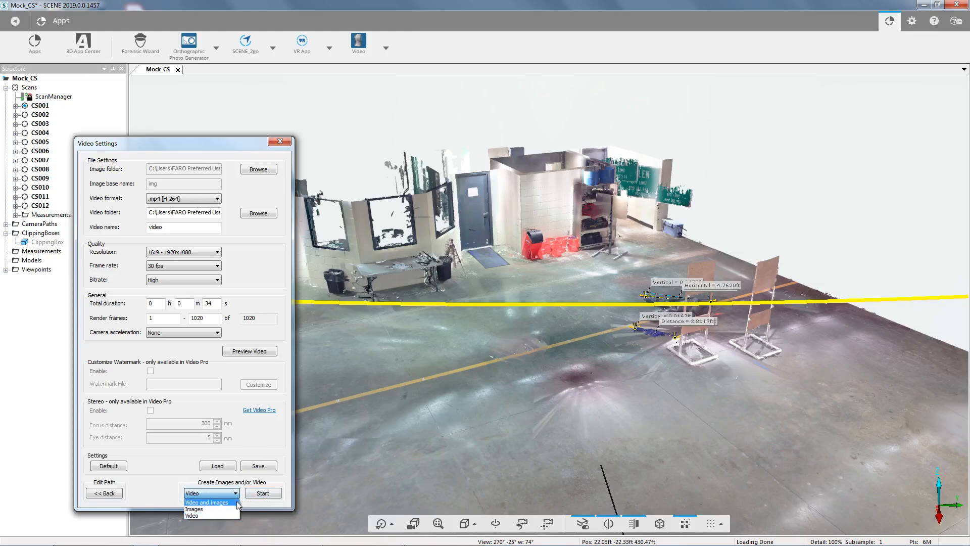
key("Up")
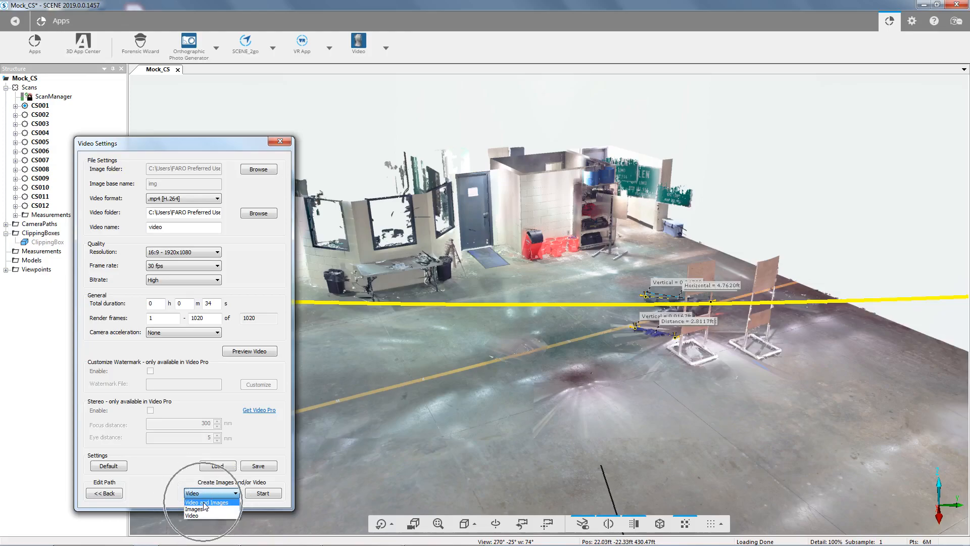
left_click(260, 437)
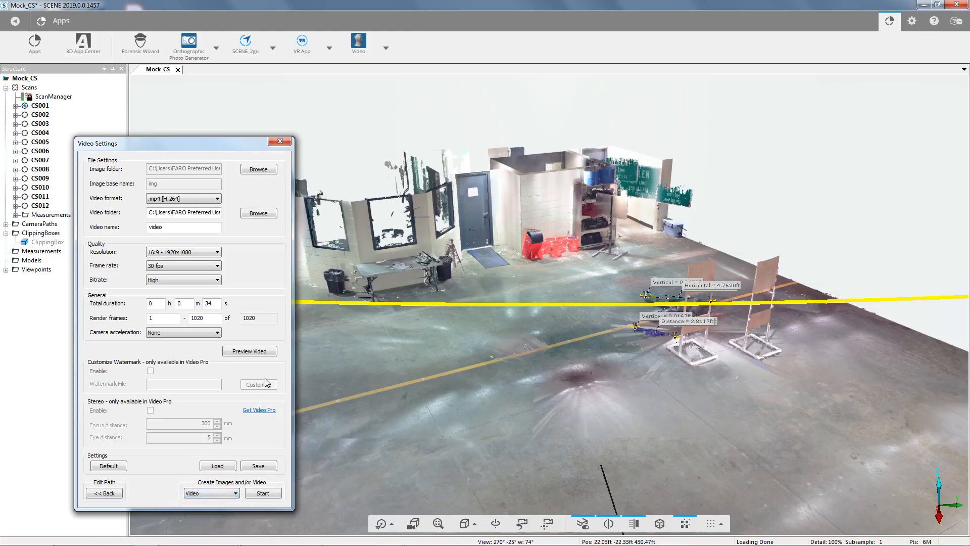
Try to start rendering the video, but decline overwriting the existing files and return to the settings
left_click(263, 493)
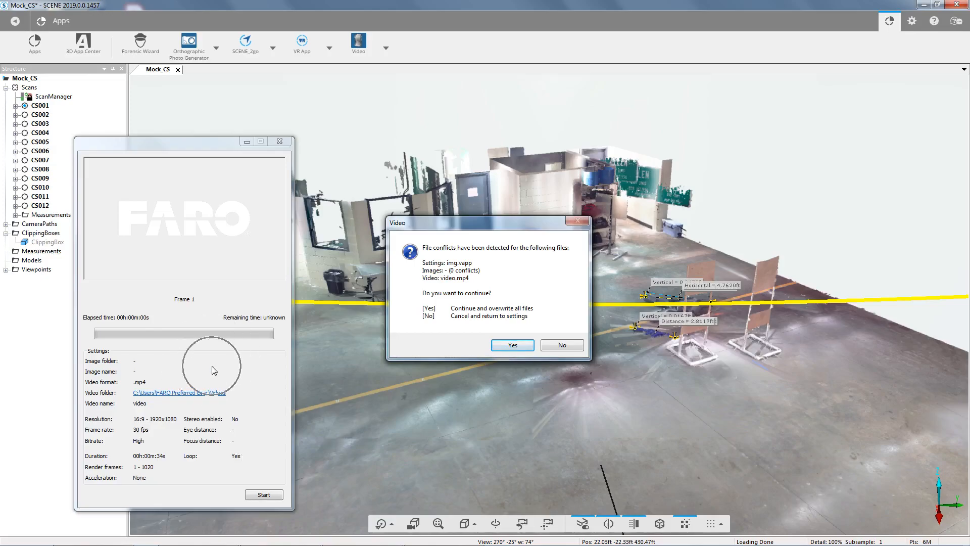
left_click(566, 345)
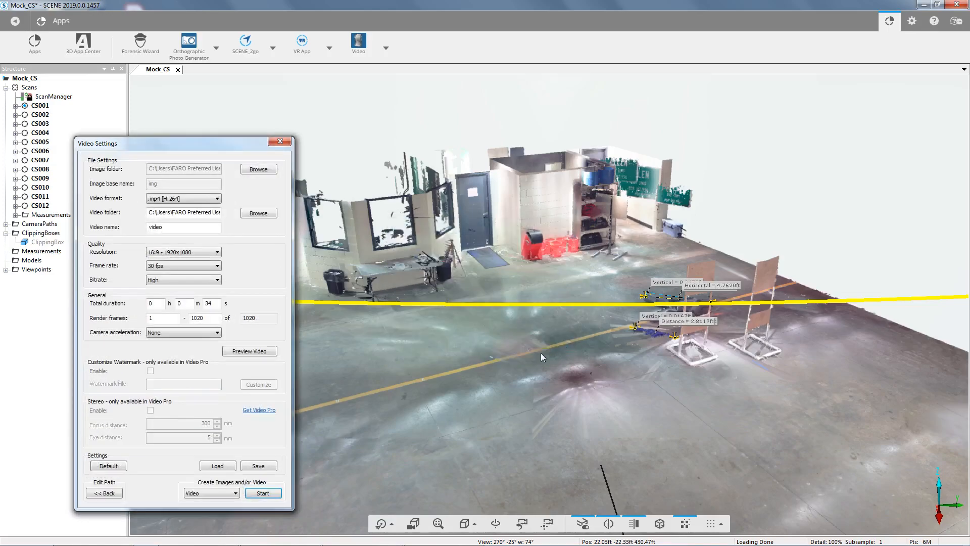
Close the video settings without saving the camera settings changes
left_click(290, 144)
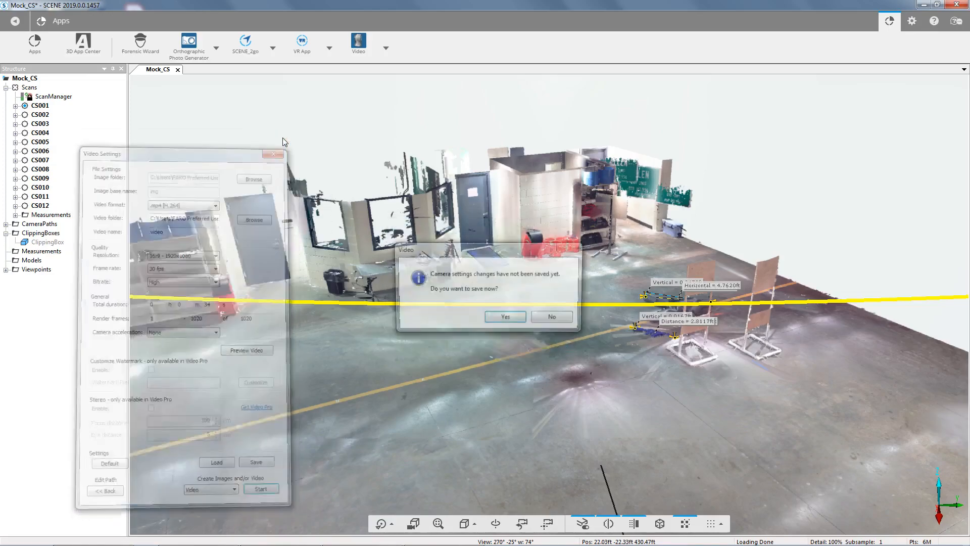
left_click(552, 320)
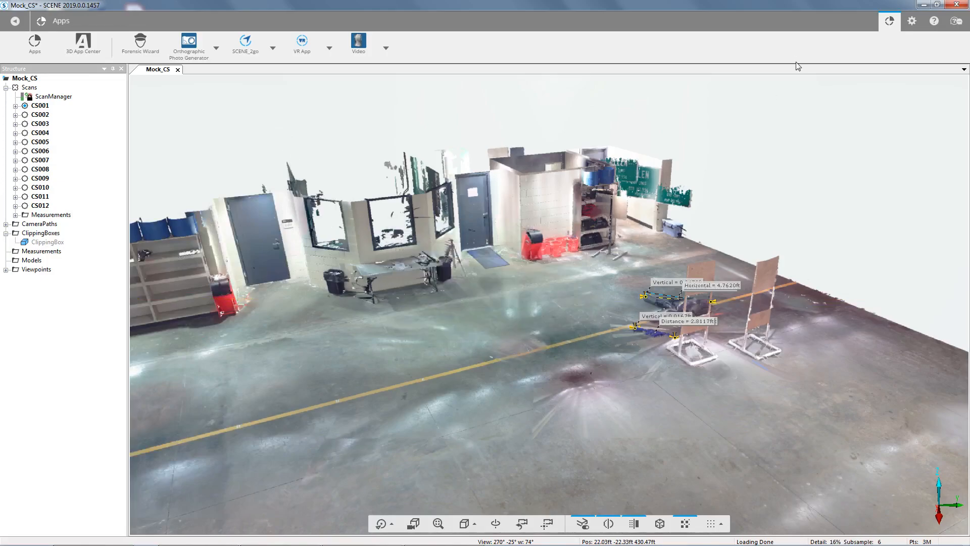
Switch from SCENE to the Videos library in Windows Explorer and play the finished Mock Crime Scene video
left_click(923, 5)
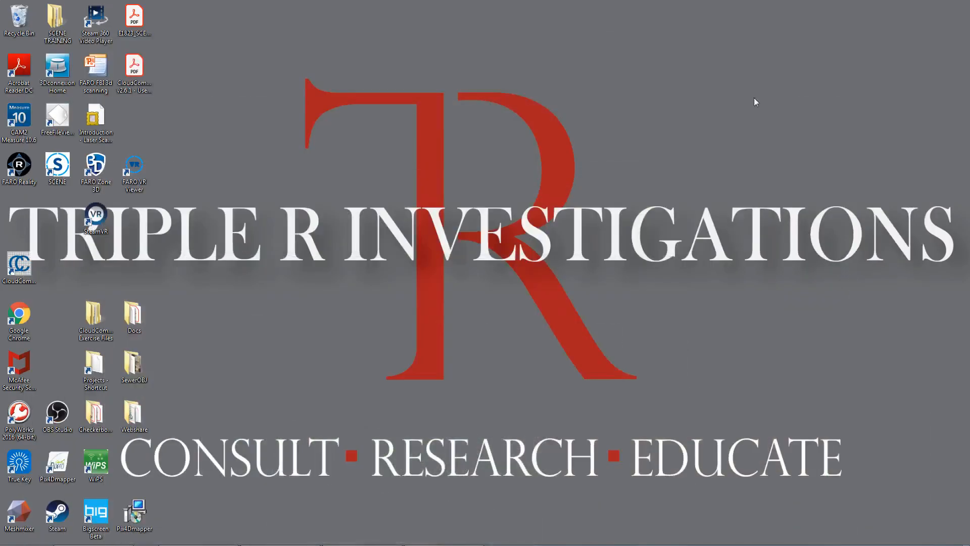
mouse_move(335, 545)
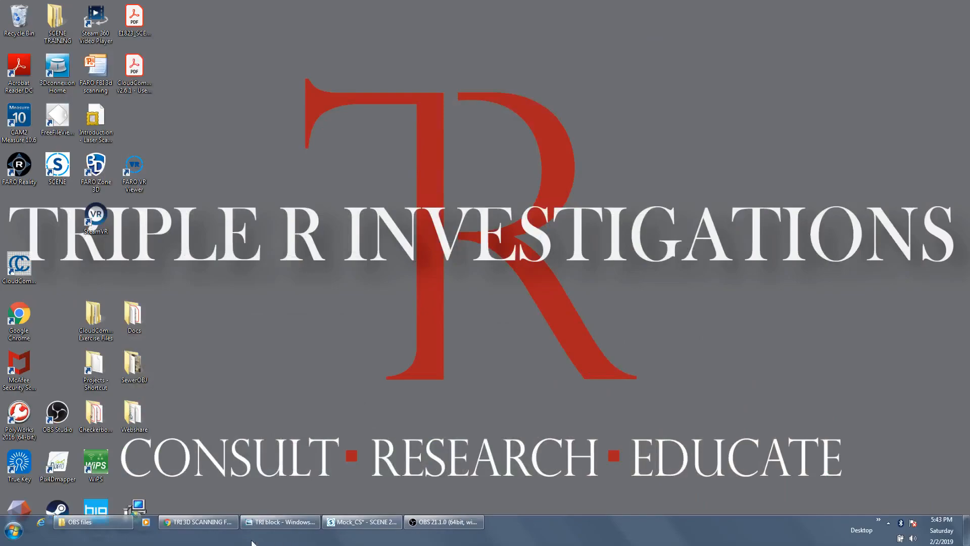
left_click(94, 523)
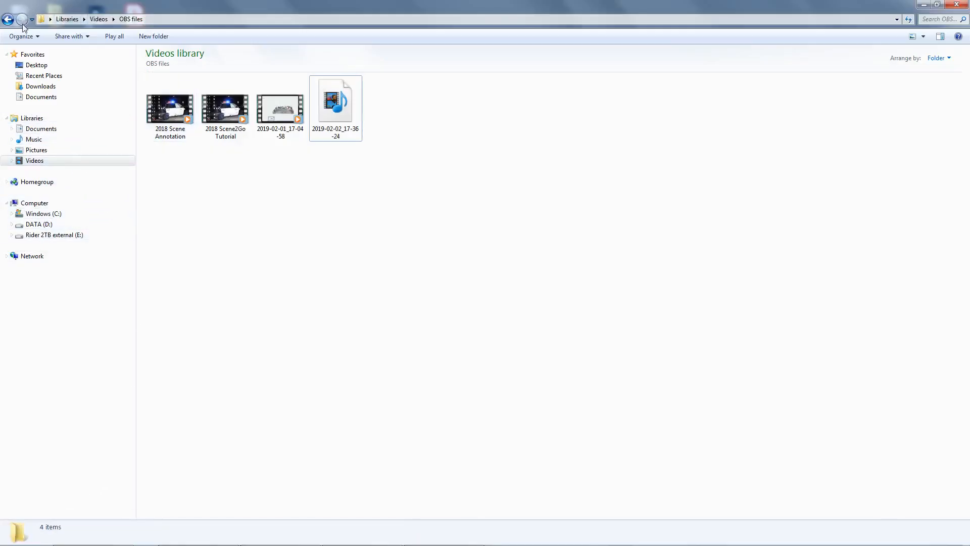
left_click(8, 19)
double_click(446, 239)
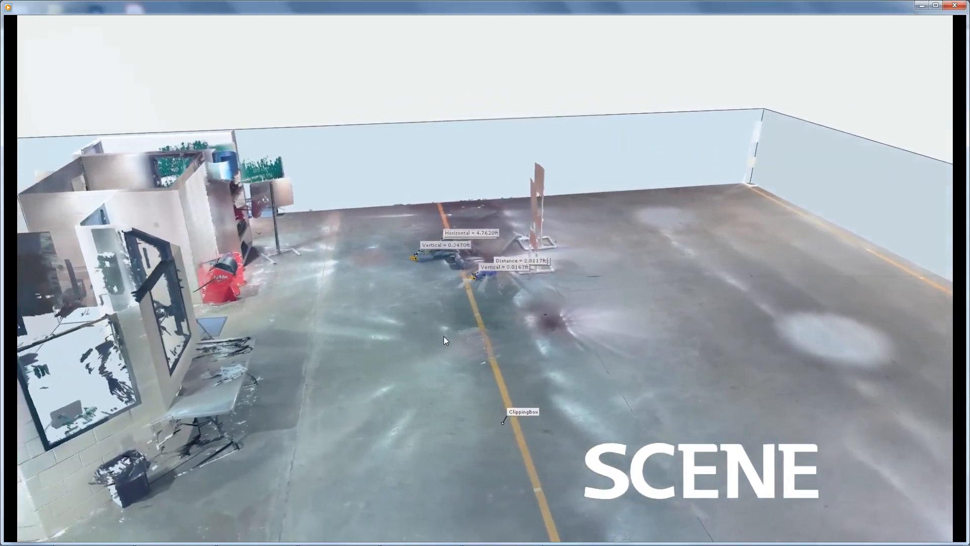
mouse_move(598, 254)
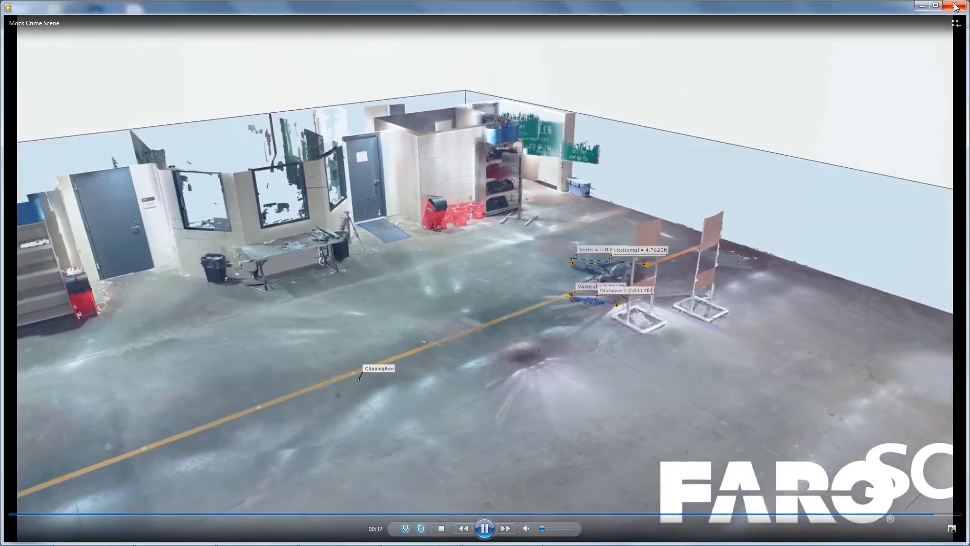
Switch from the video player to the TRI block image in Windows Photo Viewer
key("alt+Tab")
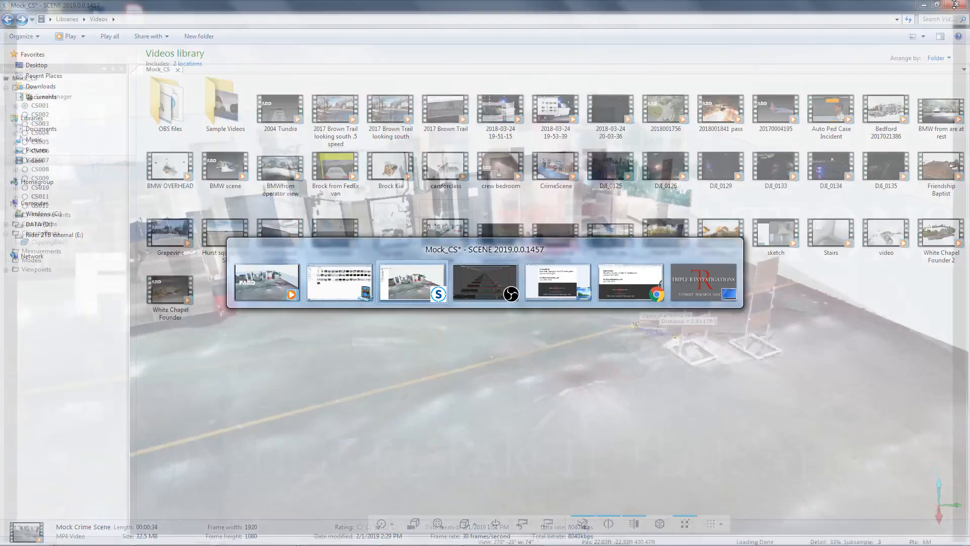
key("alt+Tab")
key("alt+Tab")
key("alt+Tab")
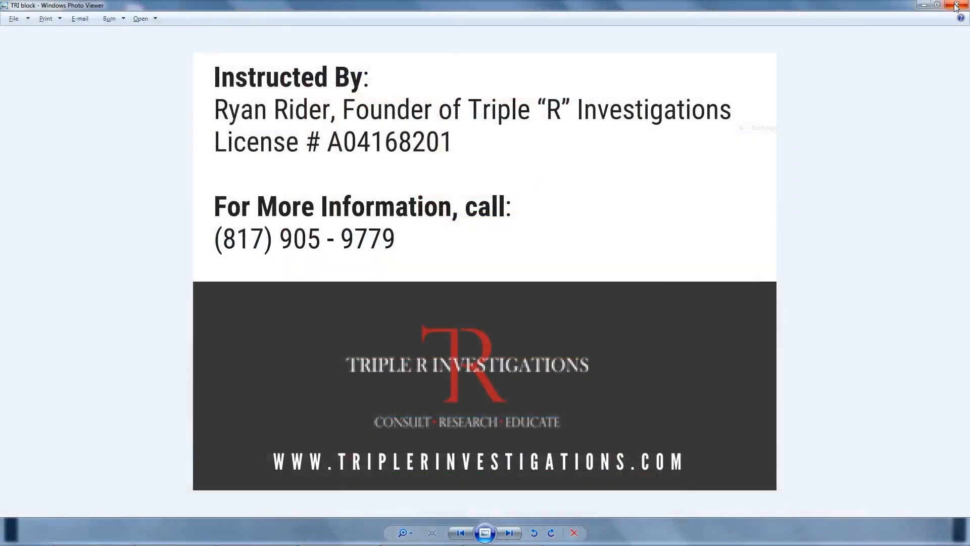